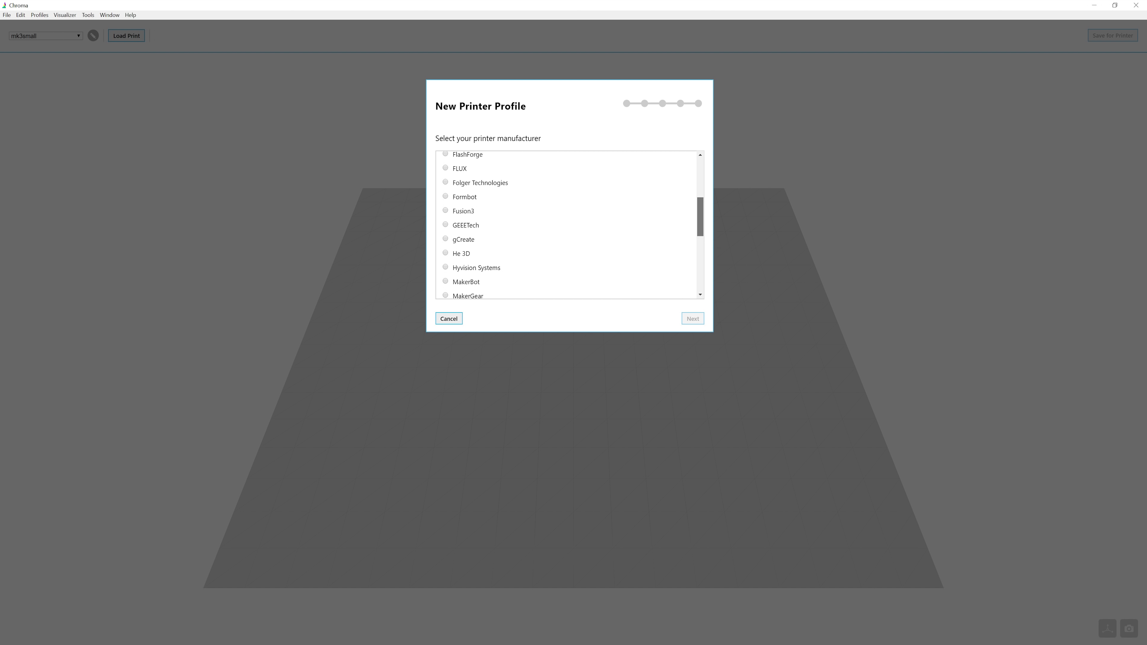
Scroll the wizard's manufacturer list down to its end without selecting a manufacturer.
scroll(566, 225, down, 2)
scroll(567, 224, down, 2)
scroll(567, 225, down, 2)
scroll(567, 225, down, 2)
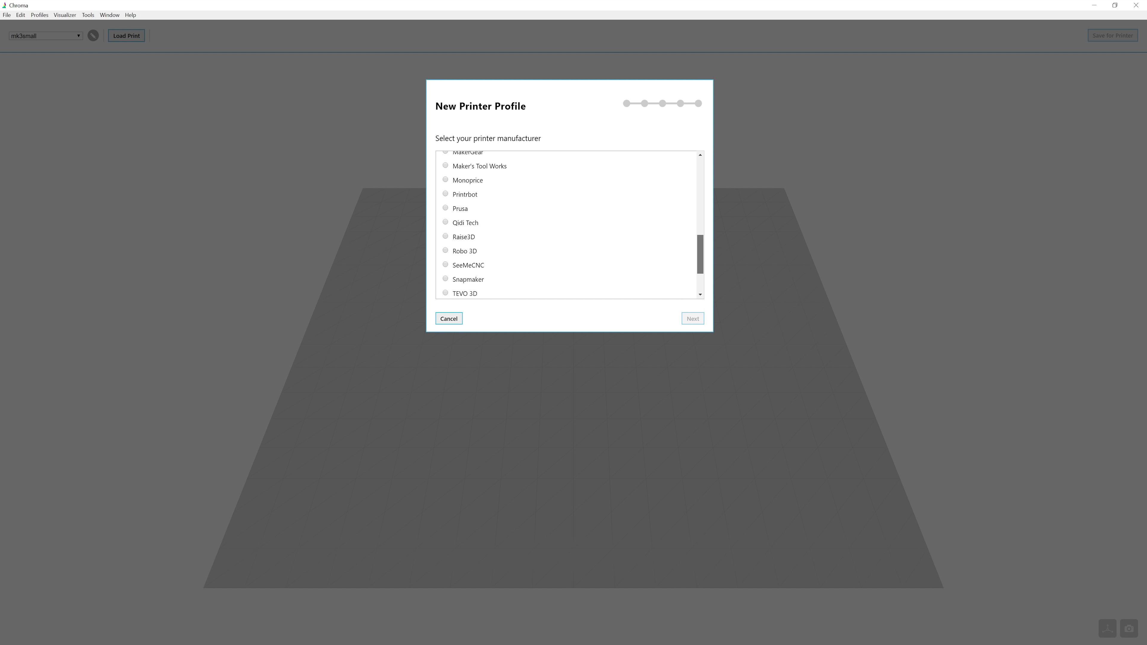
scroll(567, 224, down, 2)
scroll(567, 225, down, 1)
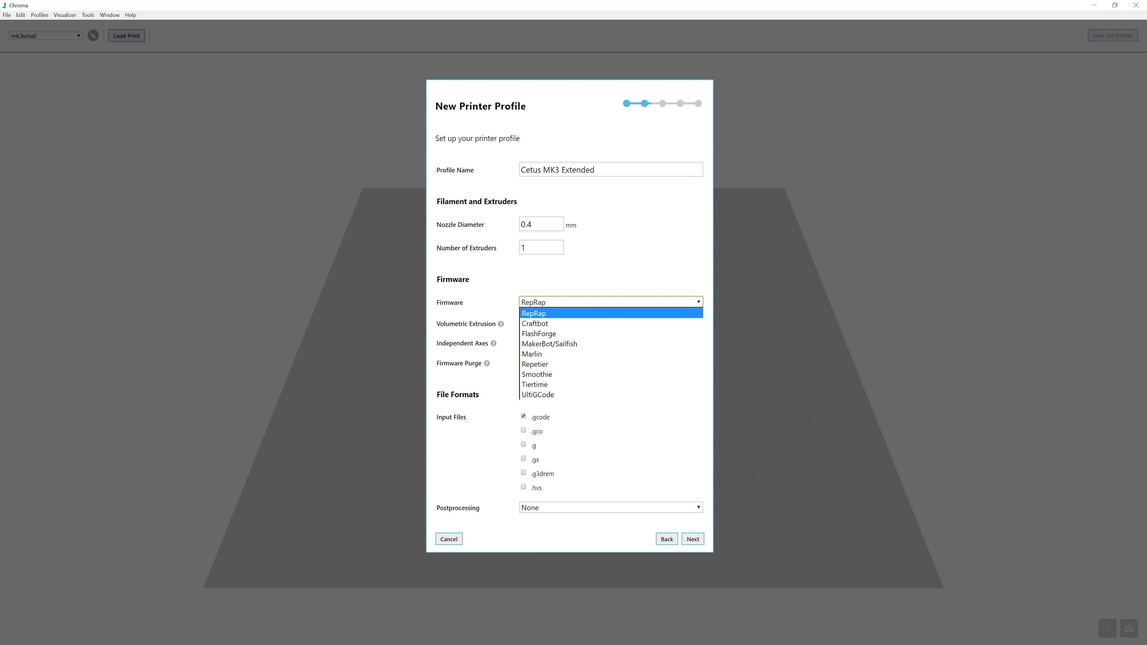
Choose Tiertime as the Cetus MK3 Extended profile's firmware.
key(Down)
key(Down)
key(Down)
key(Down)
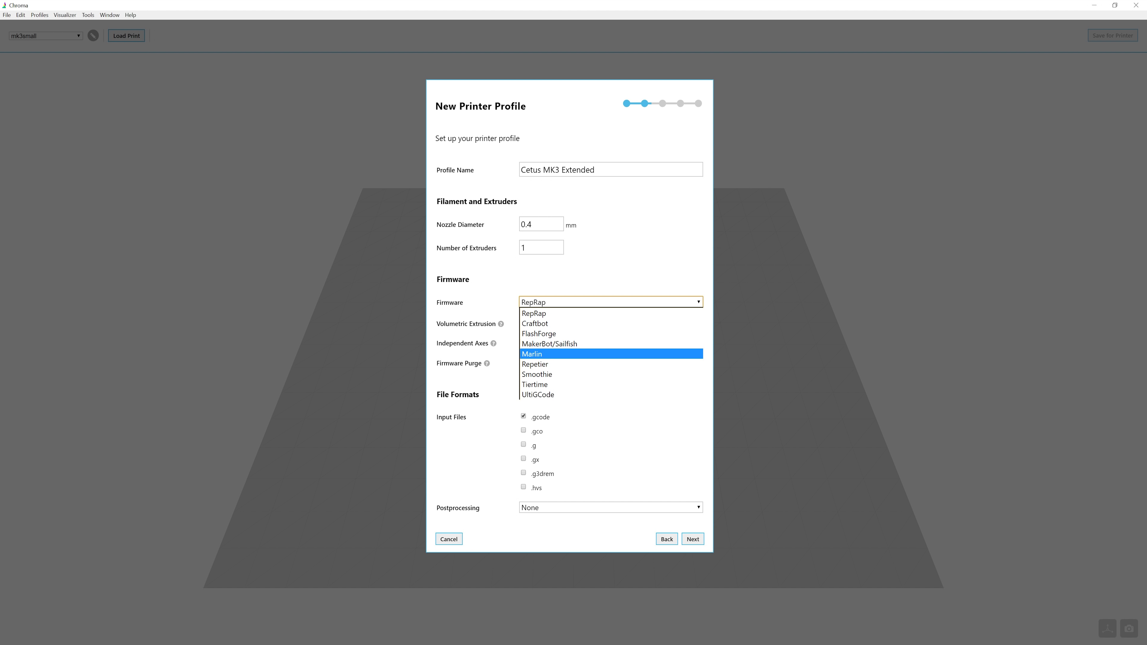
key(Down)
key(Down)
key(Down)
key(Return)
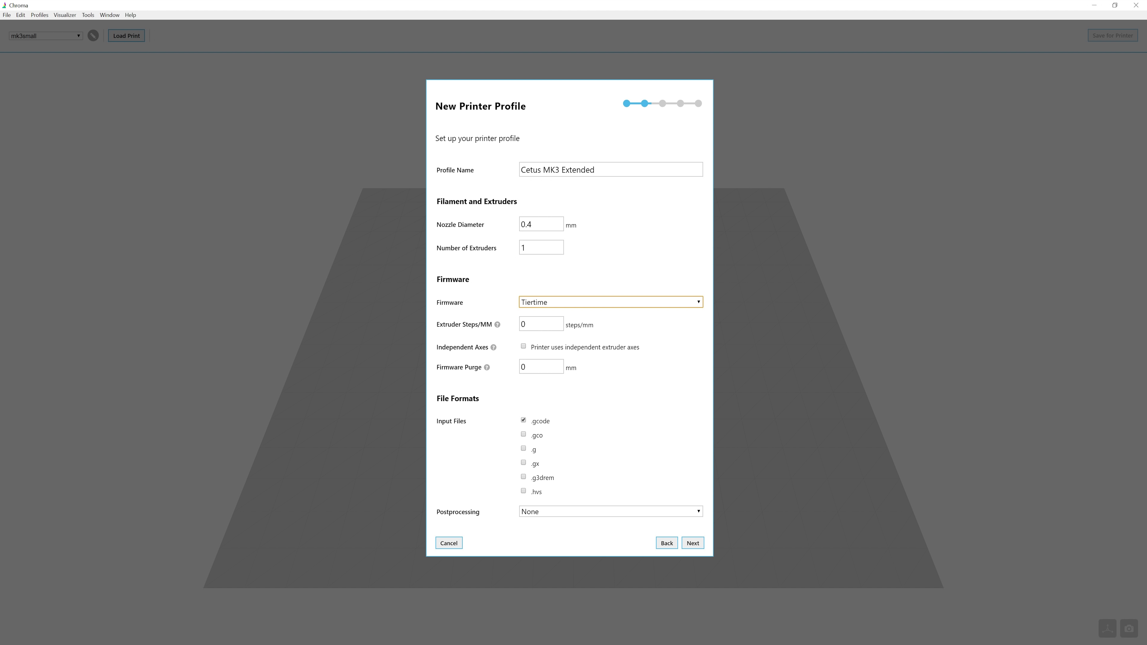
key(Tab)
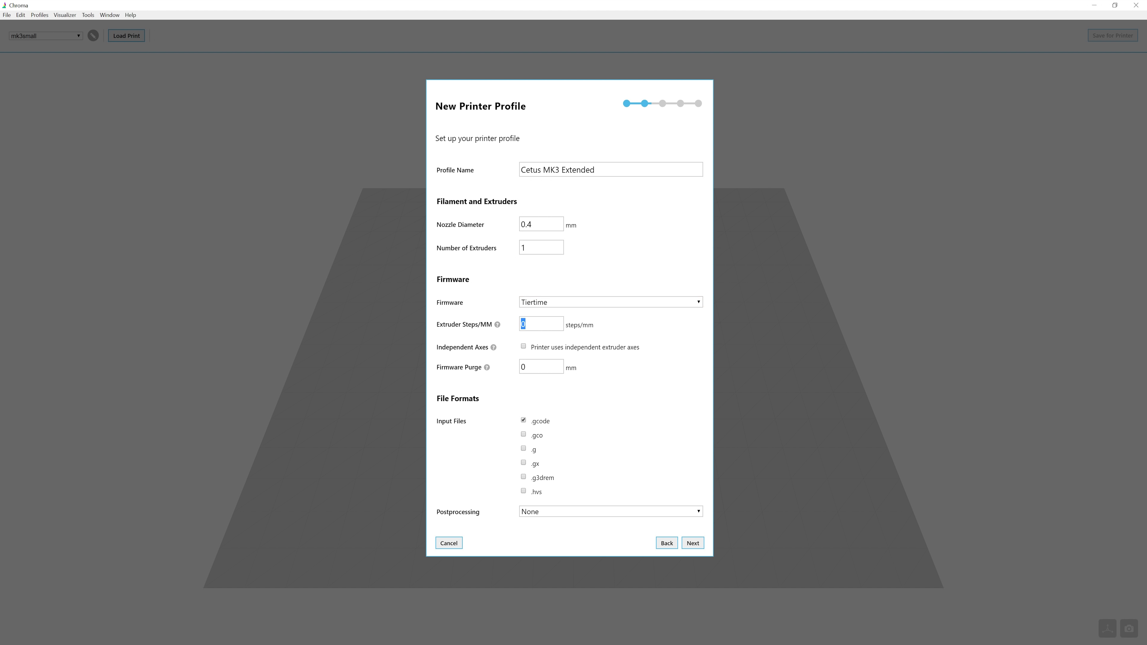